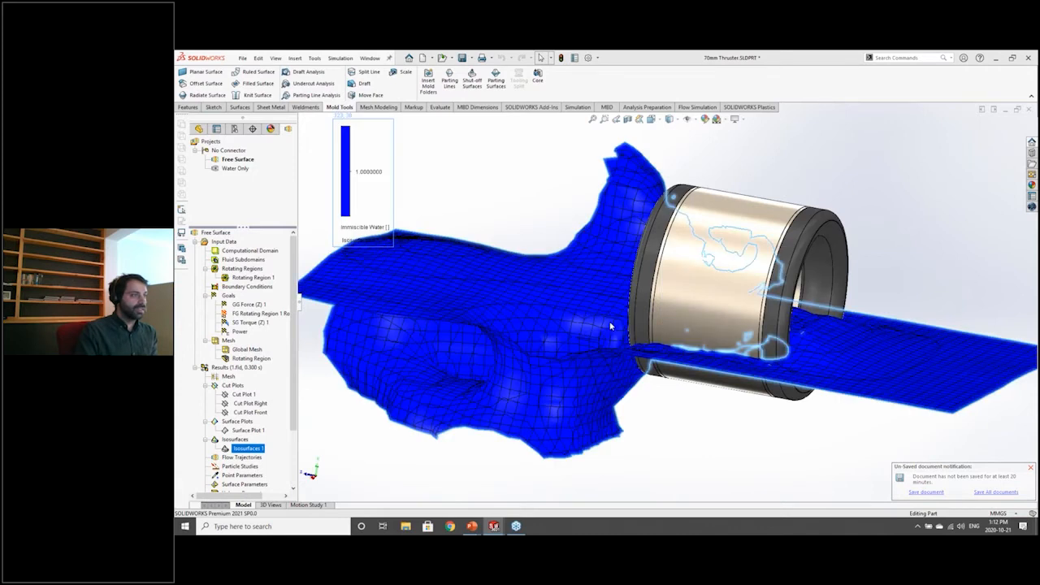
Examine the water isosurface around the thruster from several angles.
{"action": "middle_click_drag", "start_coordinate": [610, 326], "coordinate": [629, 391]}
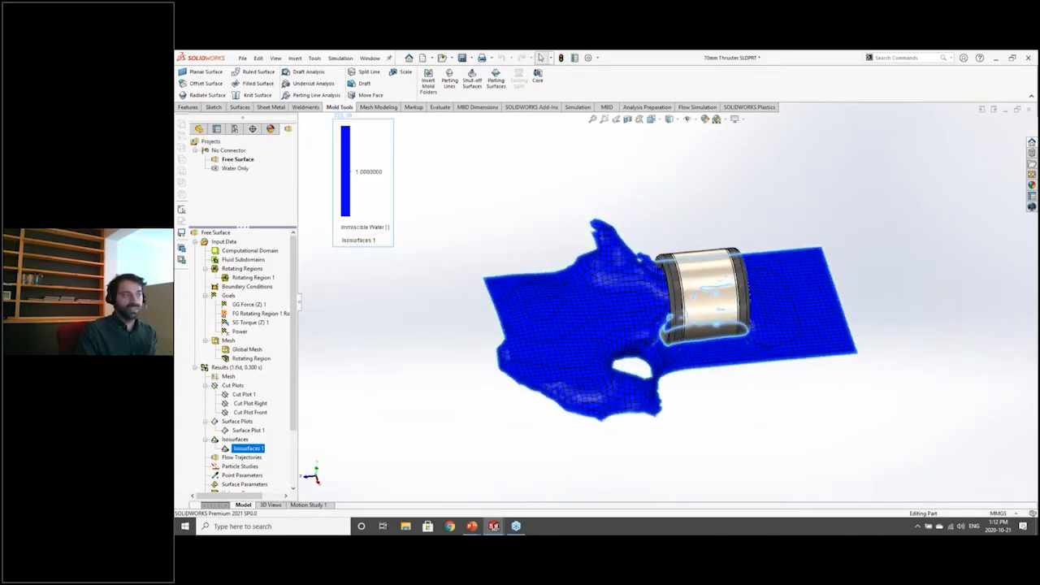
{"action": "middle_click_drag", "start_coordinate": [651, 351], "coordinate": [624, 294]}
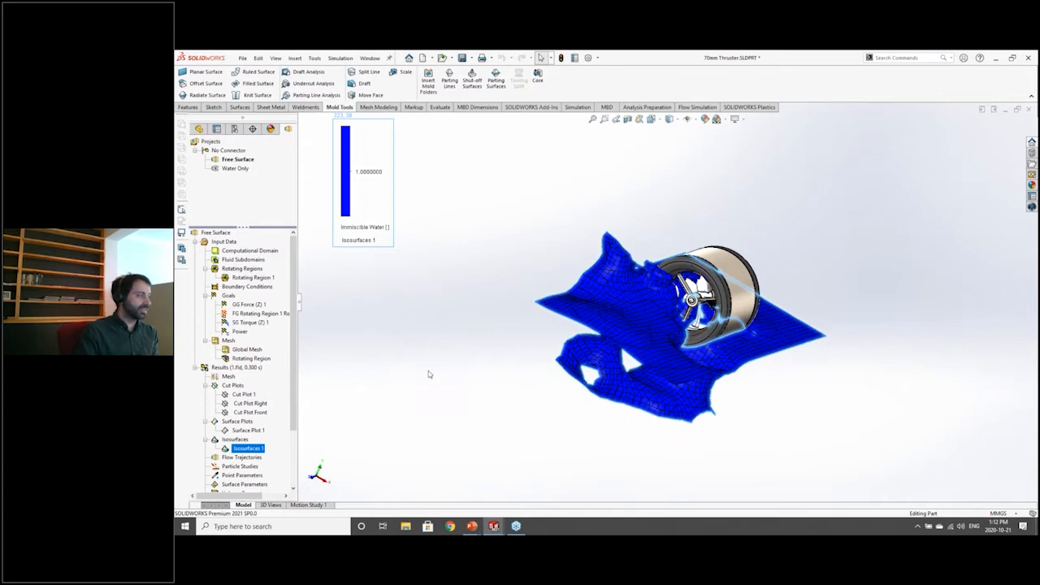
{"action": "middle_click_drag", "start_coordinate": [470, 415], "coordinate": [417, 356]}
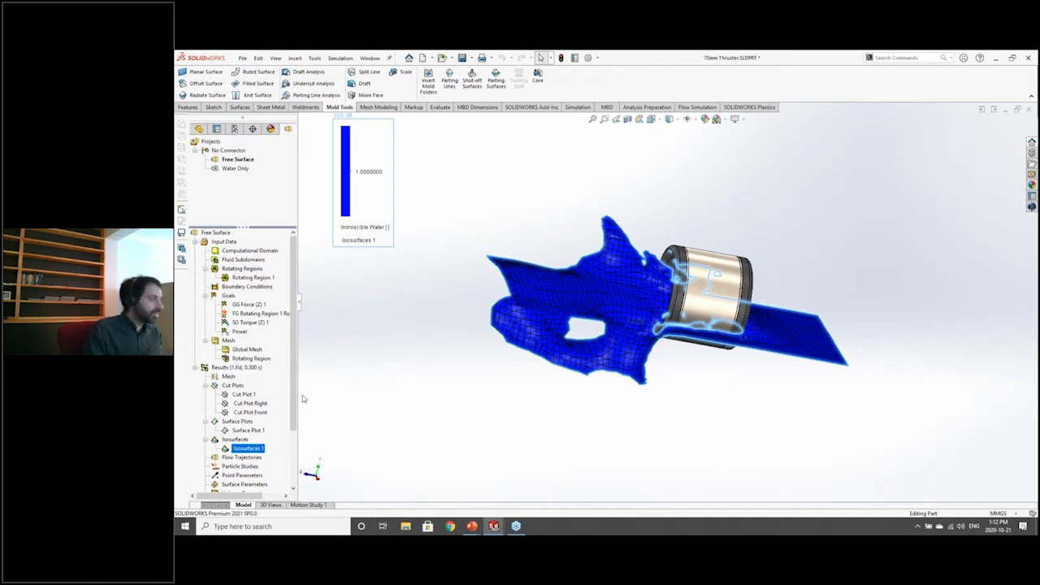
{"action": "right_click", "coordinate": [253, 454]}
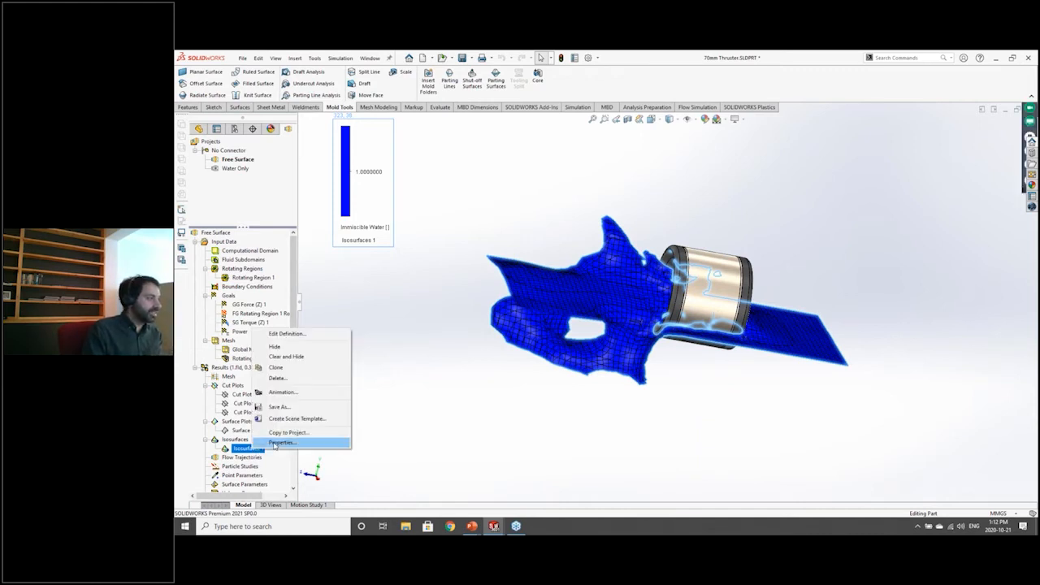
{"action": "left_click", "coordinate": [460, 417]}
Show Surface Plot 1 and view its pressure contours on the thruster's rotor together with the water isosurface.
{"action": "left_click", "coordinate": [244, 430]}
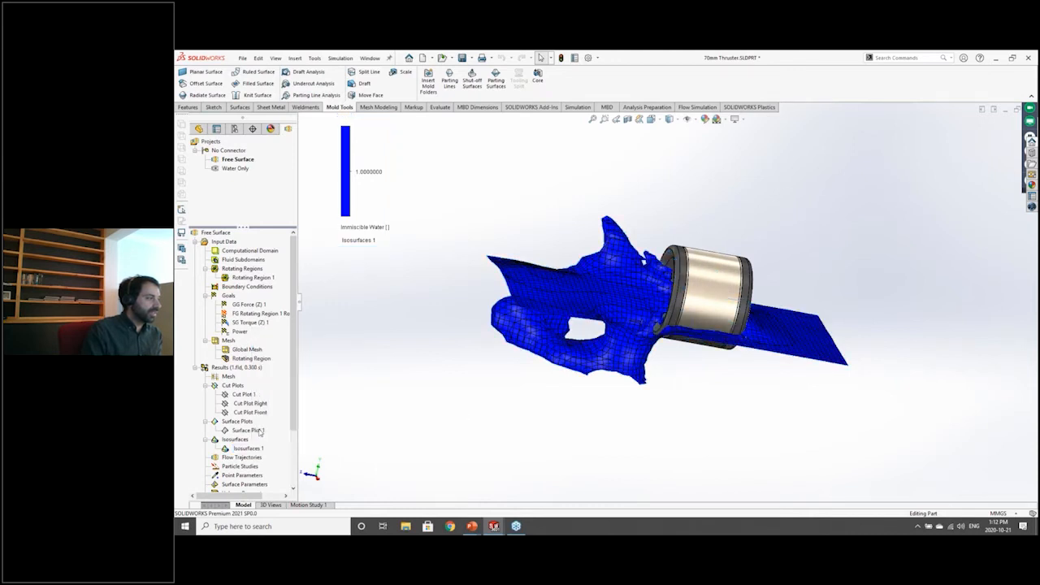
{"action": "right_click", "coordinate": [244, 430]}
{"action": "left_click", "coordinate": [284, 337]}
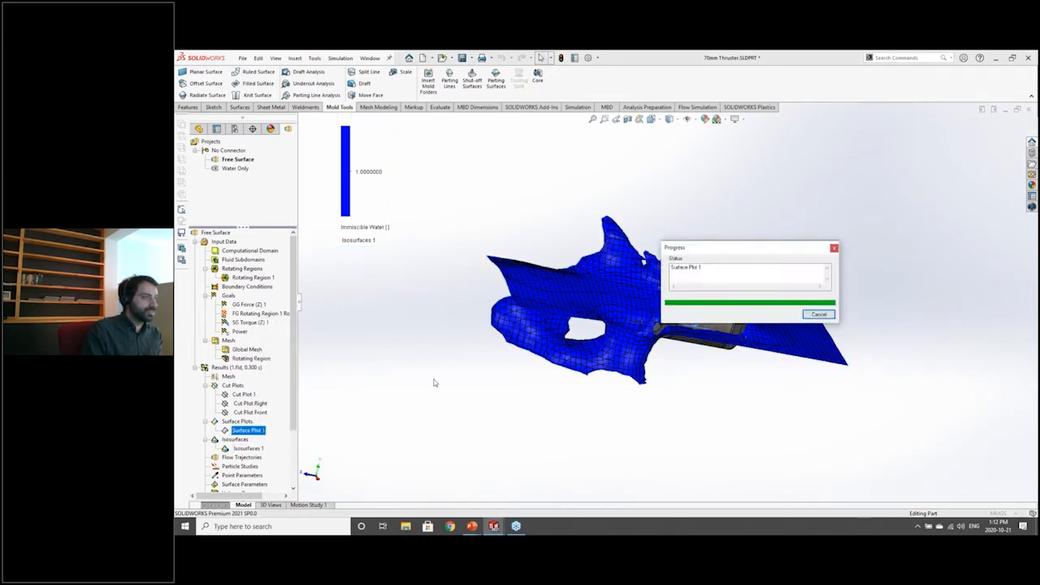
{"action": "middle_click_drag", "start_coordinate": [414, 391], "coordinate": [388, 352]}
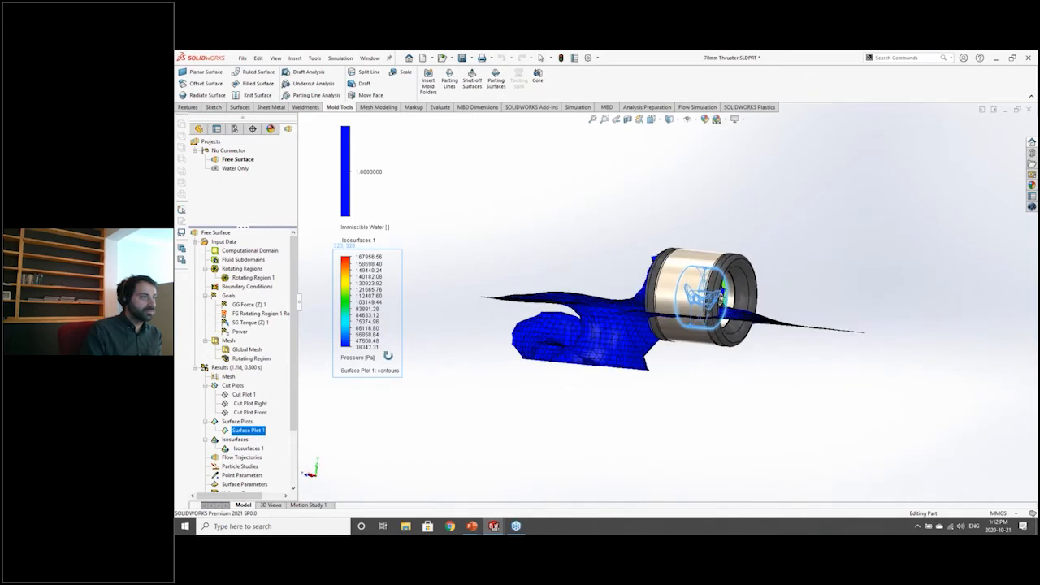
Hide Surface Plot 1 and show the water mass fraction contours of Cut Plot 1 alongside the isosurface.
{"action": "right_click", "coordinate": [244, 431]}
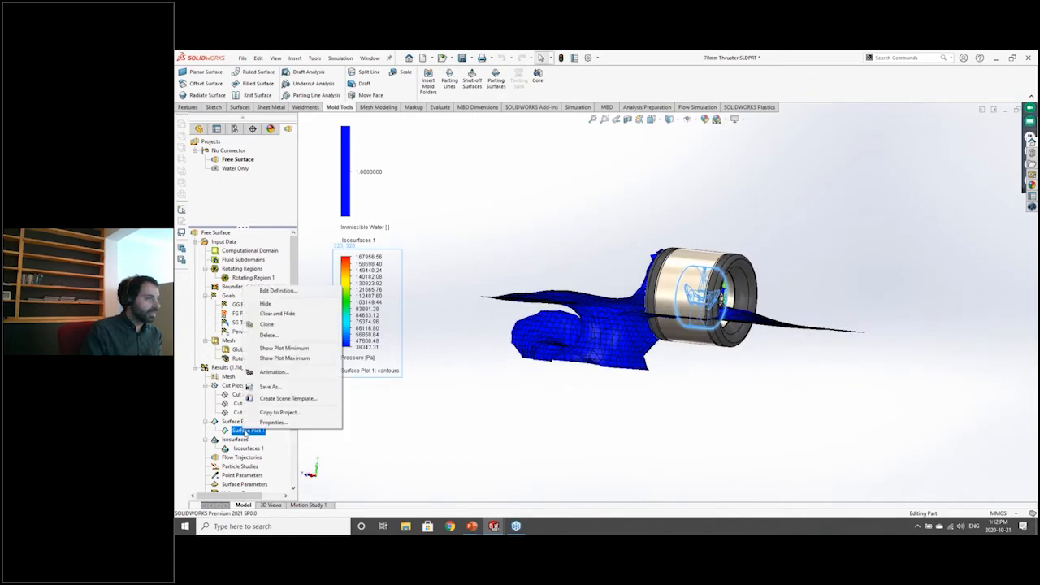
{"action": "left_click", "coordinate": [261, 303]}
{"action": "right_click", "coordinate": [251, 395]}
{"action": "left_click", "coordinate": [334, 279]}
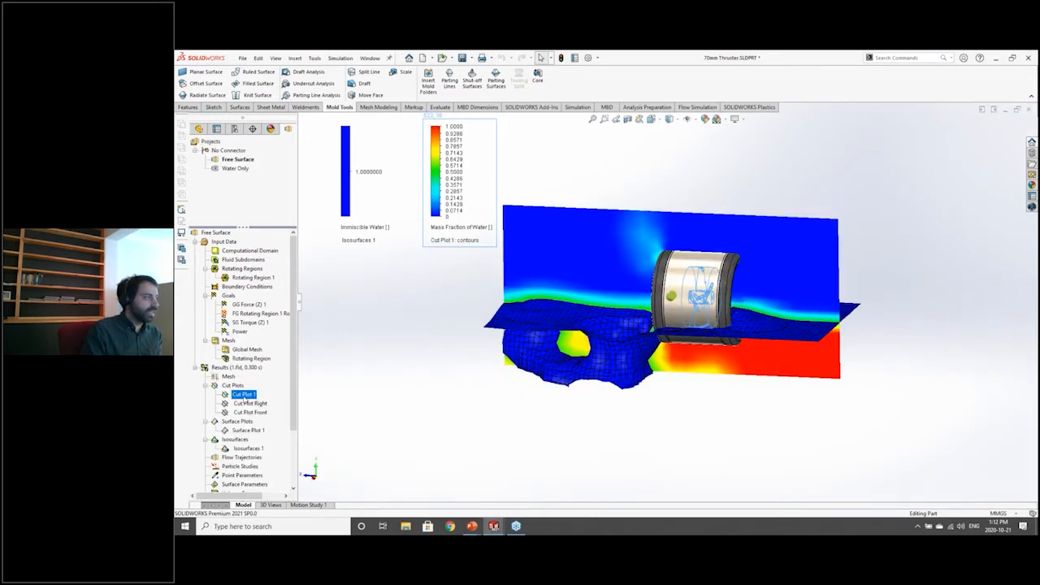
{"action": "right_click", "coordinate": [243, 394]}
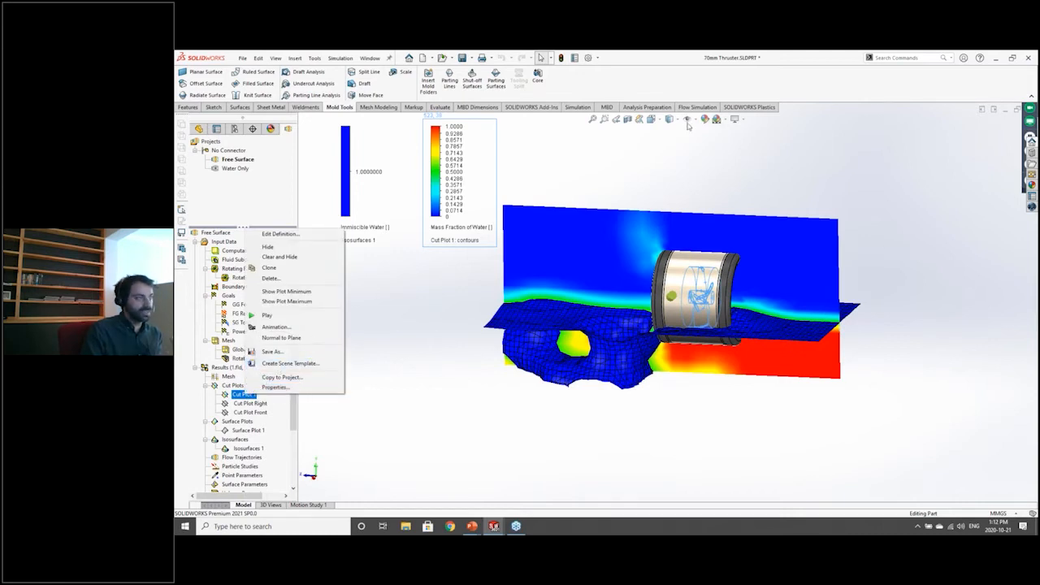
{"action": "left_click", "coordinate": [250, 452], "text": "ctrl"}
{"action": "right_click", "coordinate": [257, 394]}
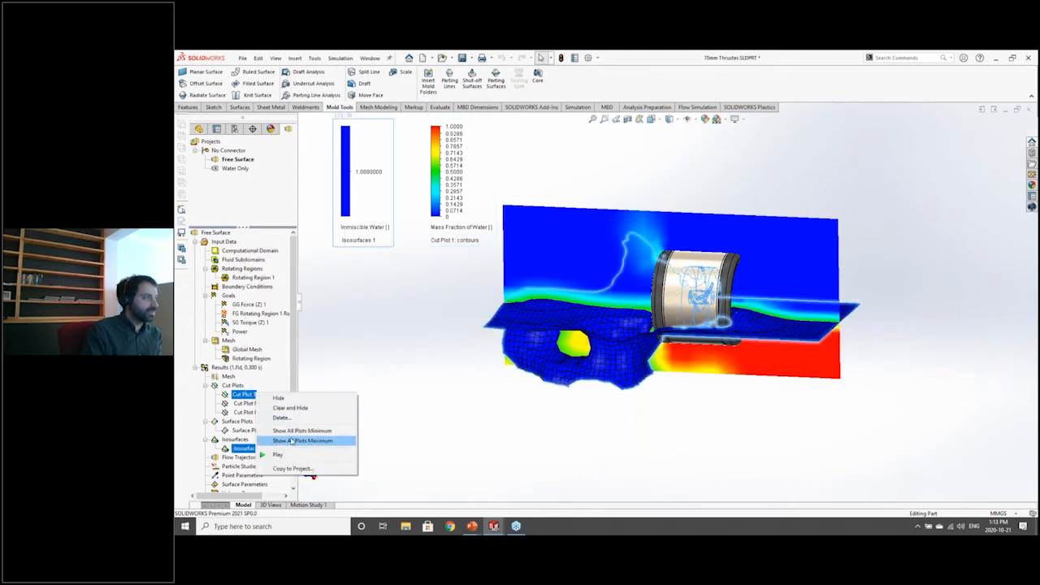
{"action": "left_click", "coordinate": [280, 398]}
{"action": "right_click", "coordinate": [251, 396]}
{"action": "left_click", "coordinate": [299, 365]}
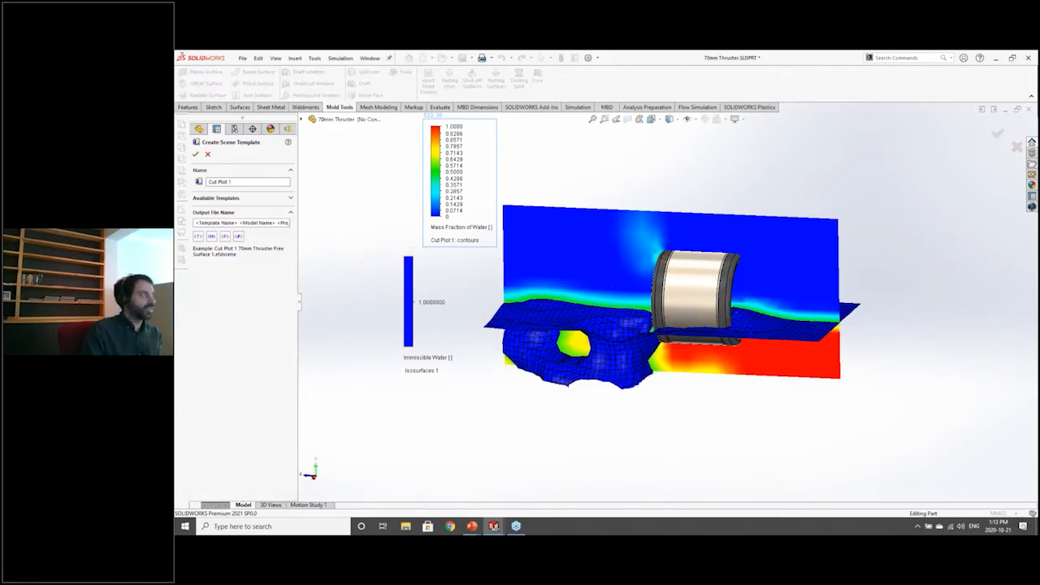
{"action": "left_click", "coordinate": [208, 157]}
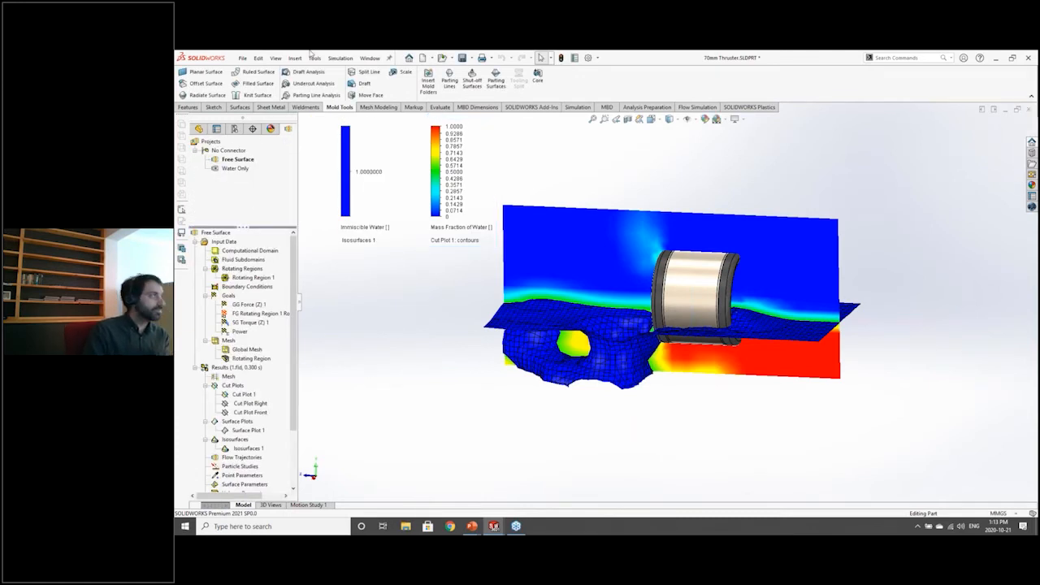
Switch to the open assembly 02881-S.SLDASM containing the Heat Transfer project.
{"action": "left_click", "coordinate": [370, 57]}
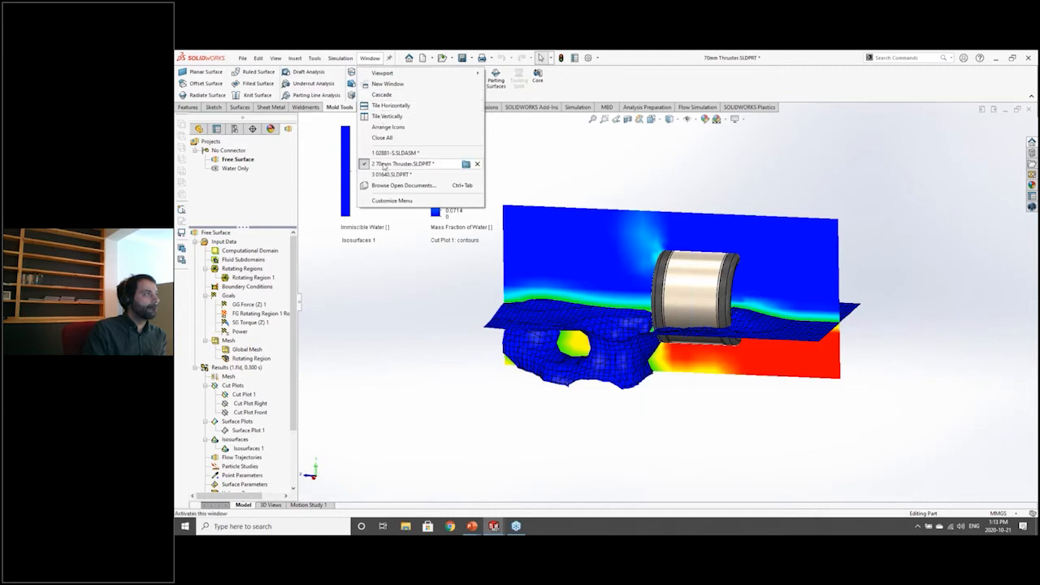
{"action": "left_click", "coordinate": [394, 152]}
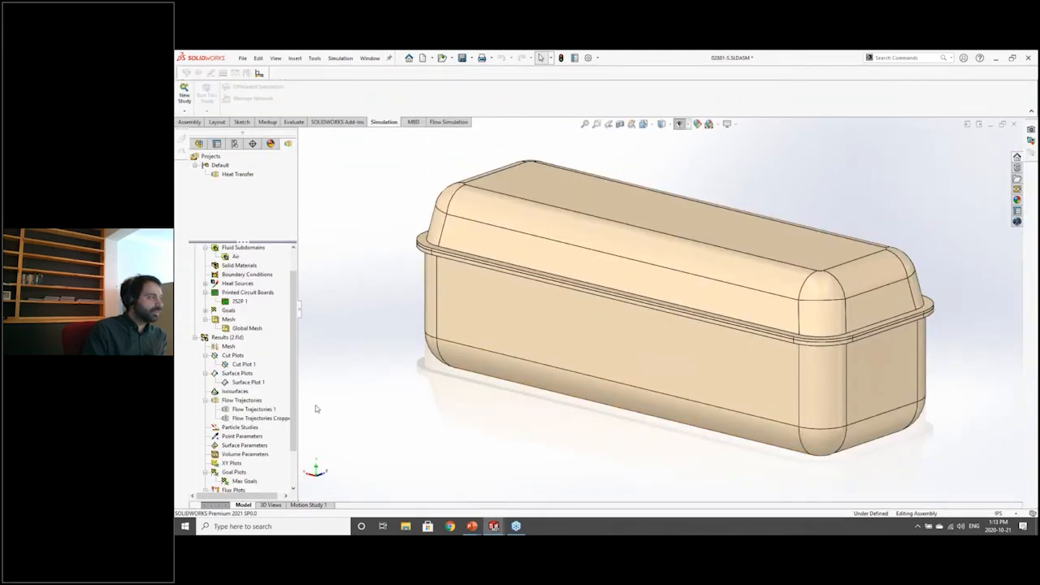
{"action": "scroll", "coordinate": [239, 412], "scroll_direction": "up", "scroll_amount": 1}
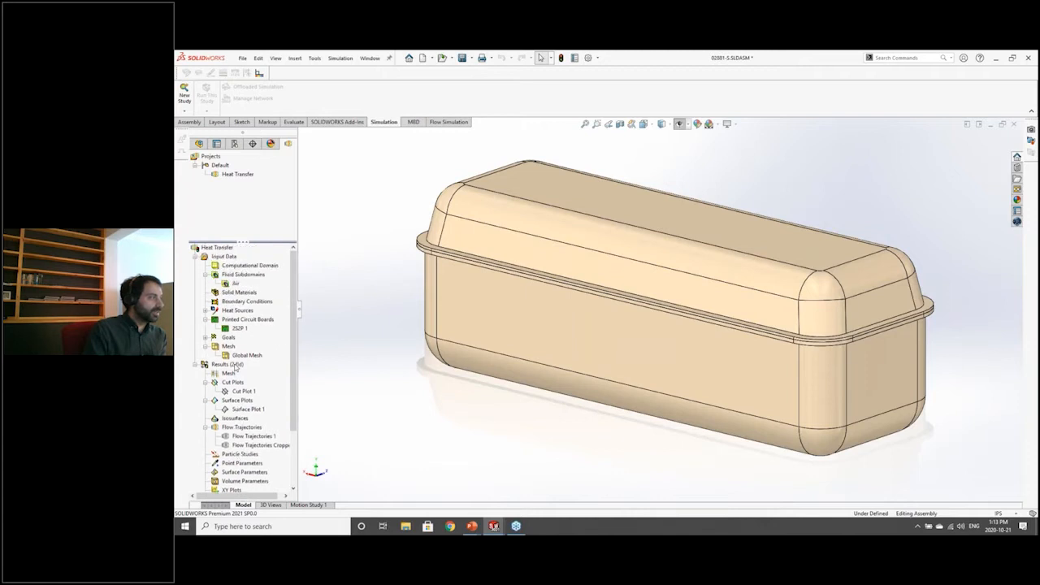
{"action": "right_click", "coordinate": [234, 366]}
{"action": "left_click", "coordinate": [365, 351]}
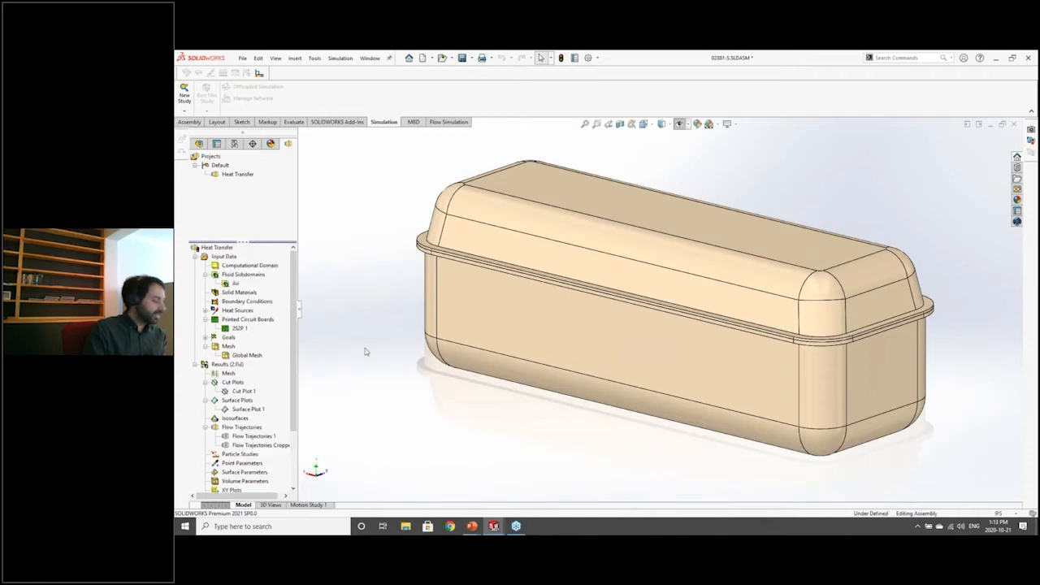
Open the definition of Flux Plot 1 in the Heat Transfer results.
{"action": "scroll", "coordinate": [235, 447], "scroll_direction": "down", "scroll_amount": 3}
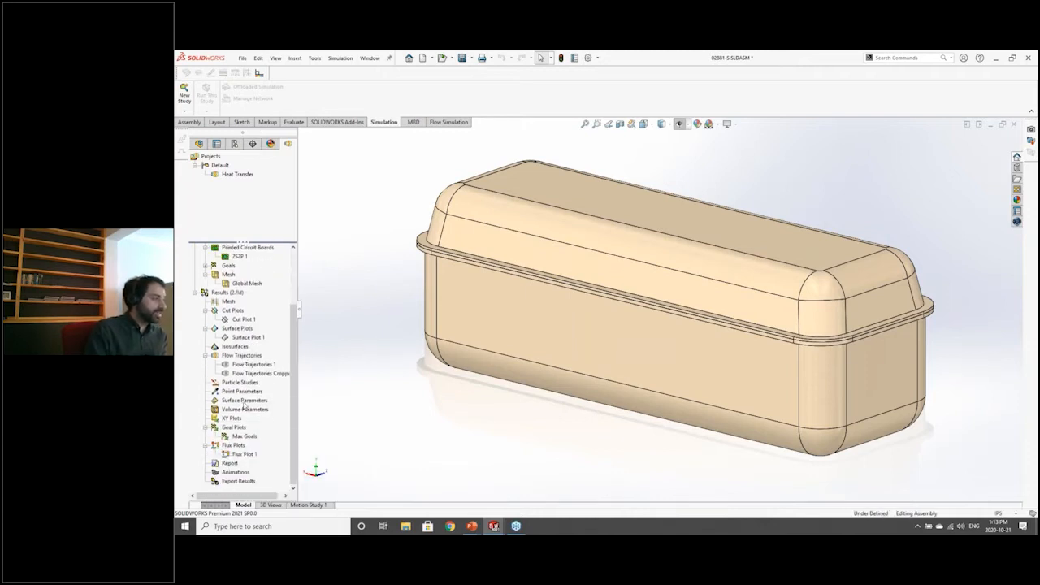
{"action": "right_click", "coordinate": [240, 456]}
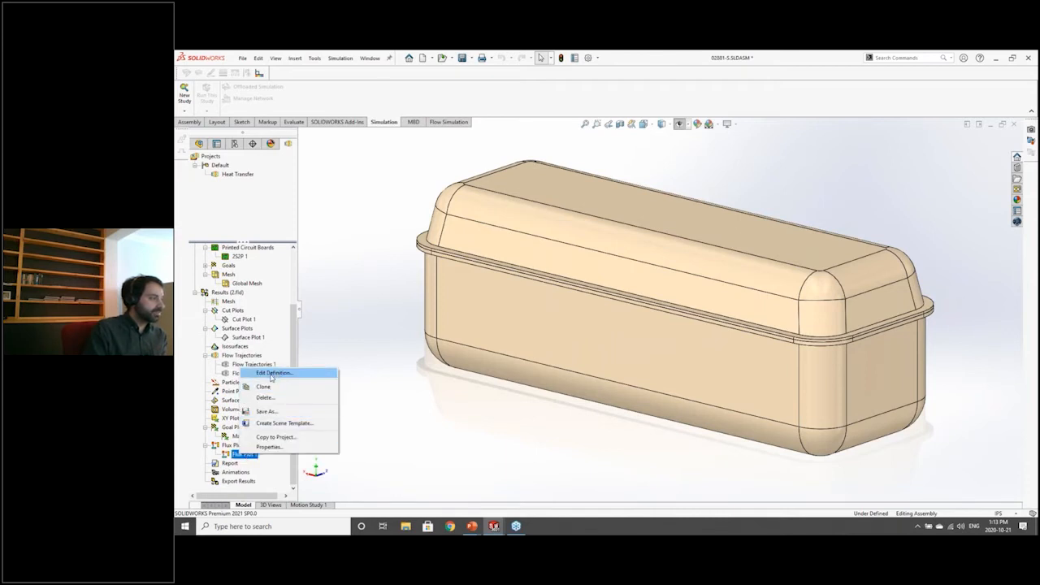
{"action": "left_click", "coordinate": [238, 454]}
{"action": "left_click", "coordinate": [239, 455]}
{"action": "left_click", "coordinate": [242, 438]}
{"action": "right_click", "coordinate": [238, 453]}
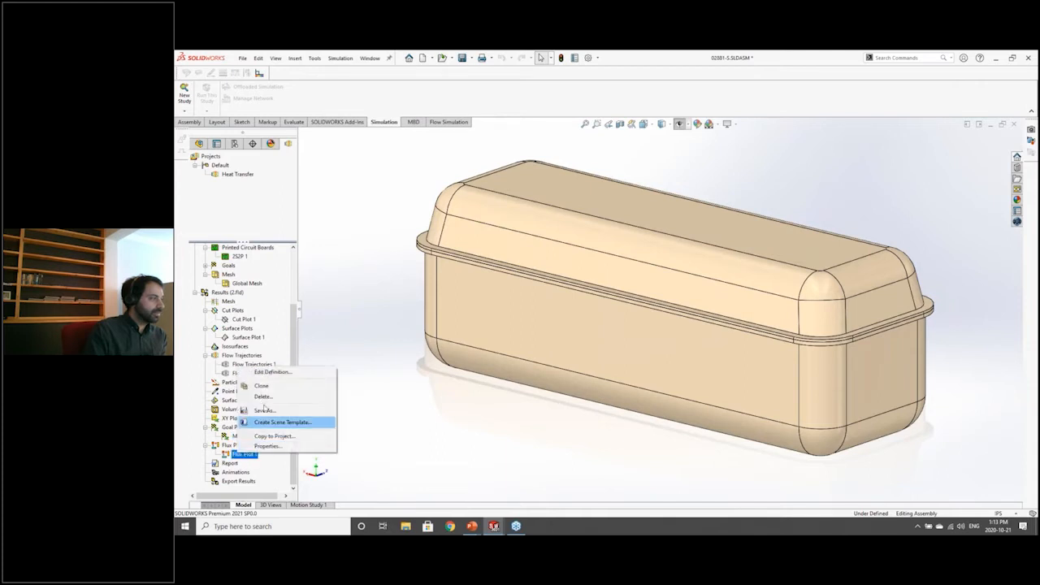
{"action": "left_click", "coordinate": [274, 377]}
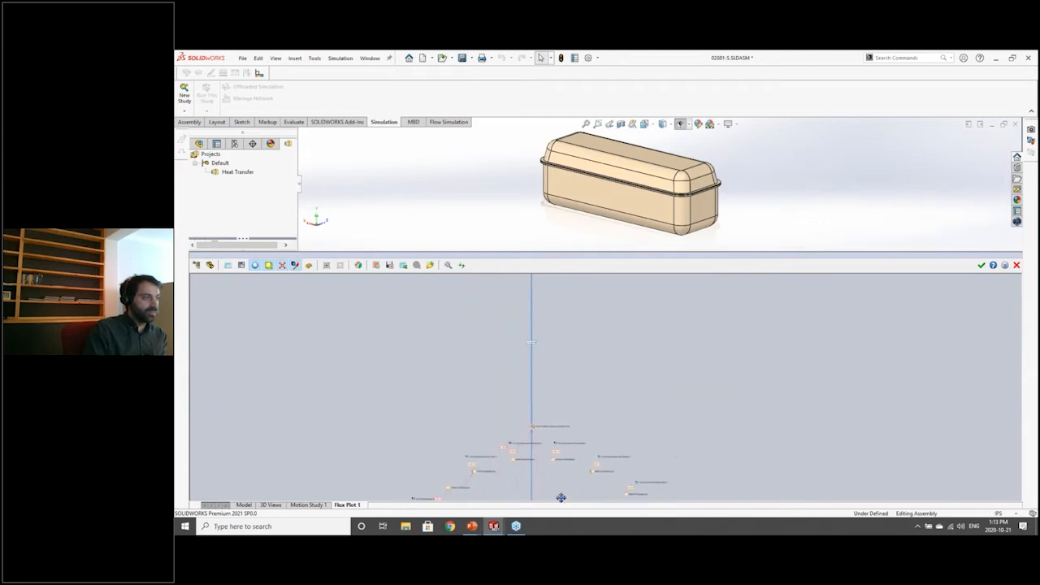
Examine the flux diagram with components listed individually and with all of them grouped, and close it without saving.
{"action": "left_click_drag", "start_coordinate": [544, 424], "coordinate": [555, 359]}
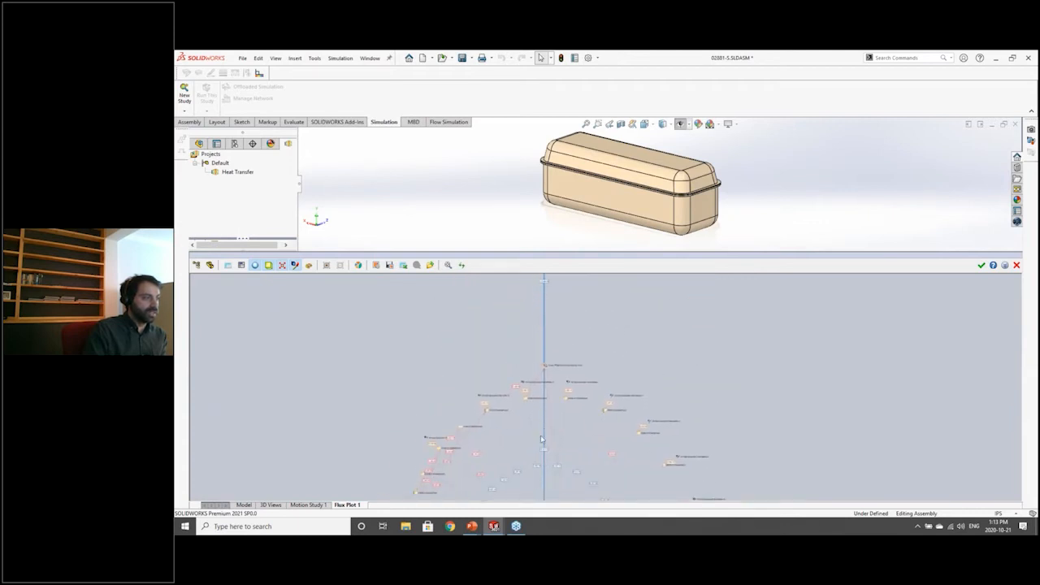
{"action": "left_click_drag", "start_coordinate": [542, 465], "coordinate": [571, 335]}
{"action": "left_click_drag", "start_coordinate": [585, 404], "coordinate": [594, 378]}
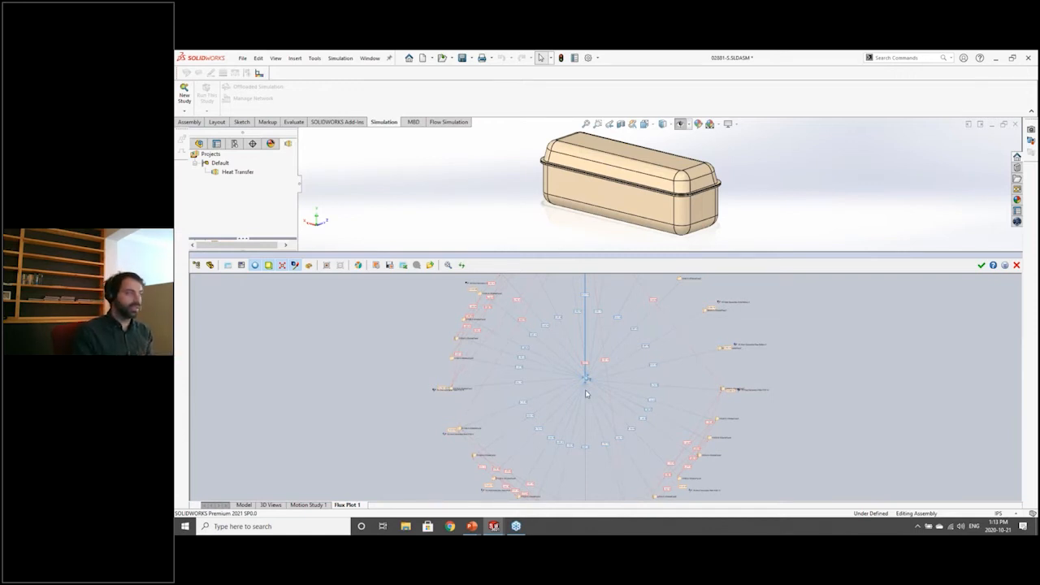
{"action": "left_click", "coordinate": [329, 265]}
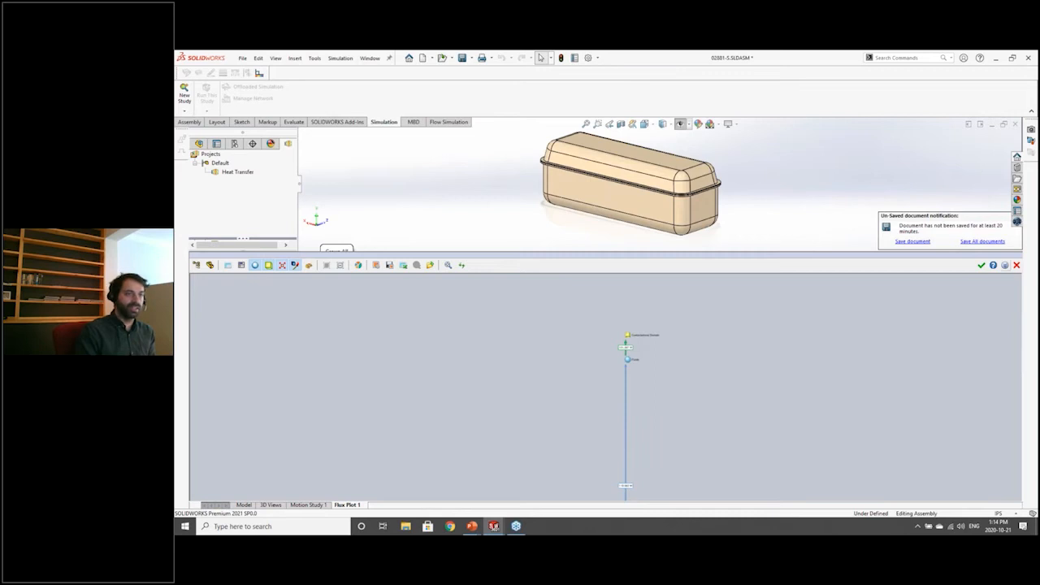
{"action": "left_click", "coordinate": [1016, 266]}
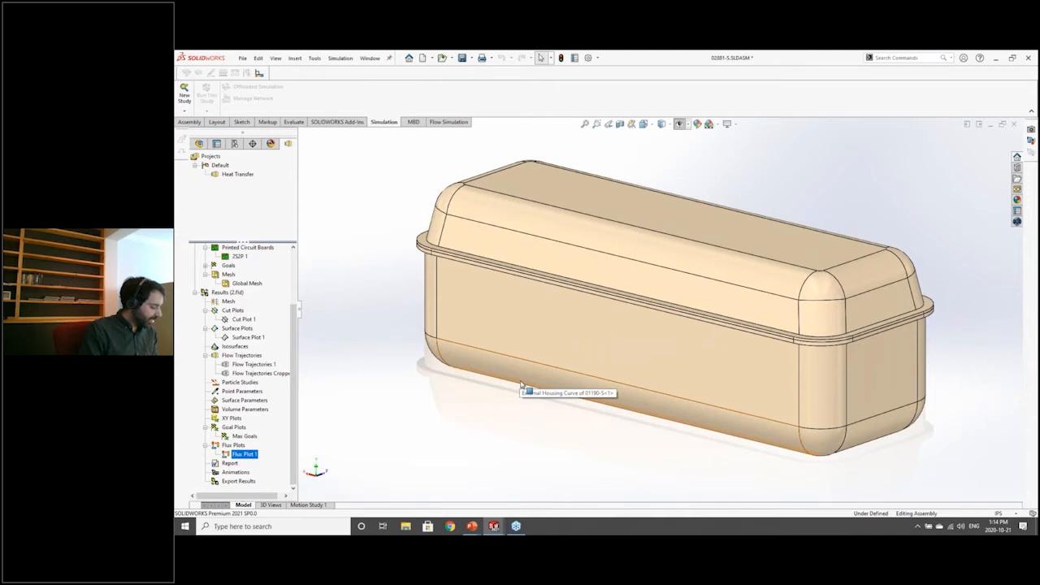
View the formula of the user-defined visualization parameter y TRH for the Default configuration in the Engineering Database.
{"action": "left_click_drag", "start_coordinate": [294, 379], "coordinate": [297, 323]}
{"action": "left_click", "coordinate": [449, 121]}
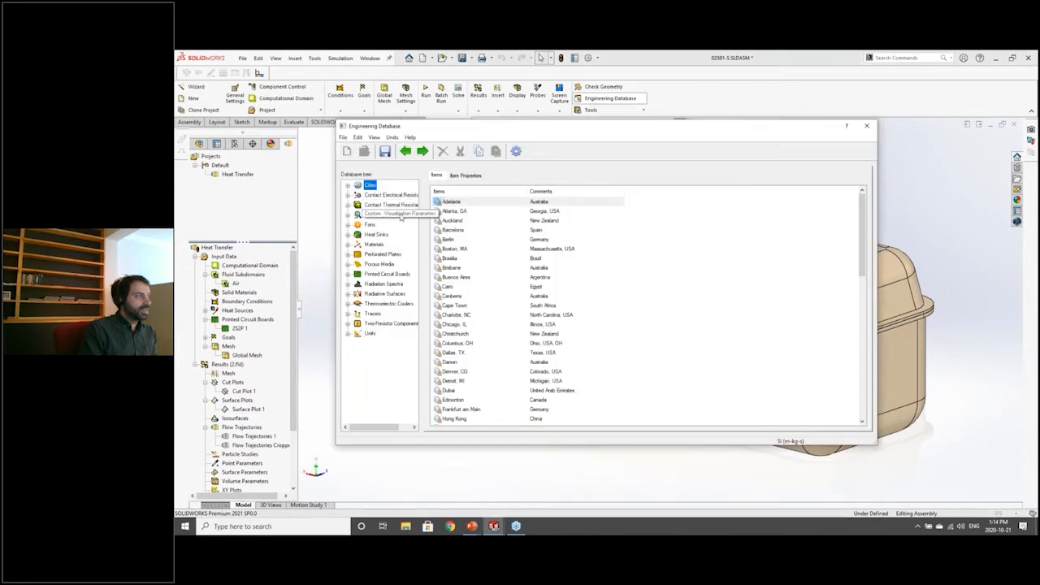
{"action": "left_click", "coordinate": [348, 214]}
{"action": "left_click", "coordinate": [359, 235]}
{"action": "left_click", "coordinate": [369, 245]}
{"action": "left_click", "coordinate": [401, 254]}
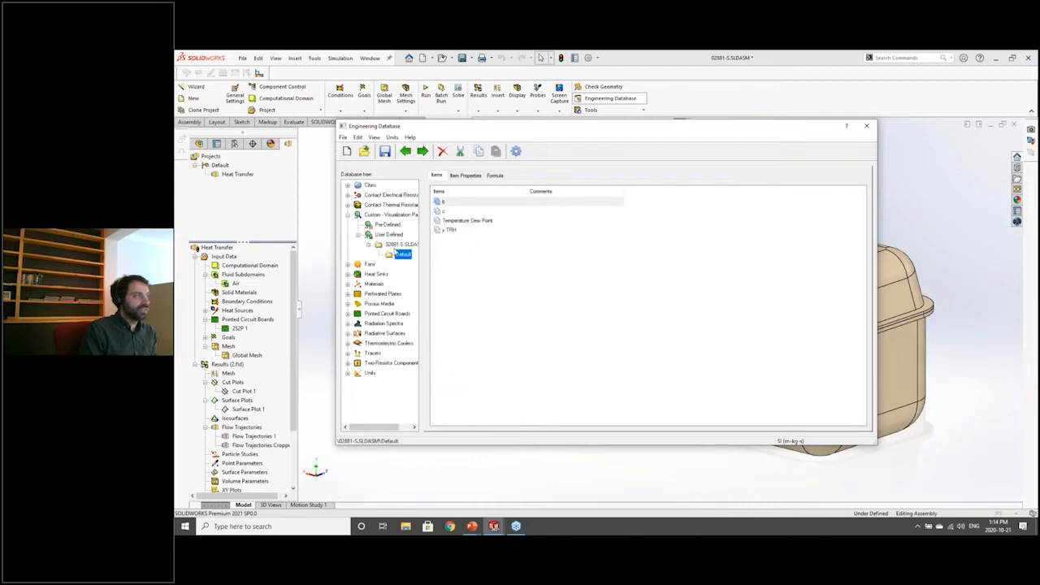
{"action": "left_click", "coordinate": [447, 231]}
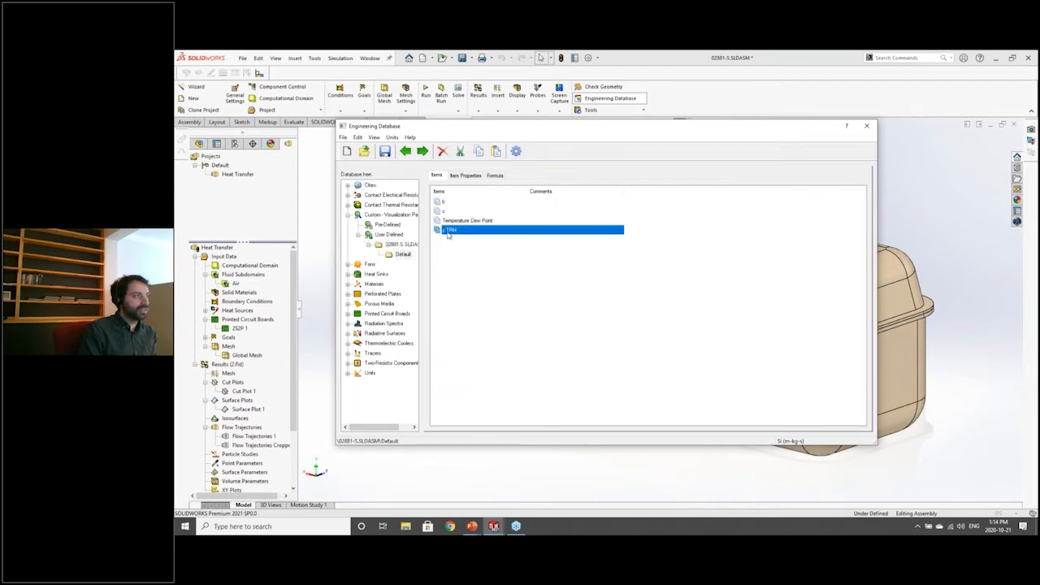
{"action": "left_click", "coordinate": [495, 175]}
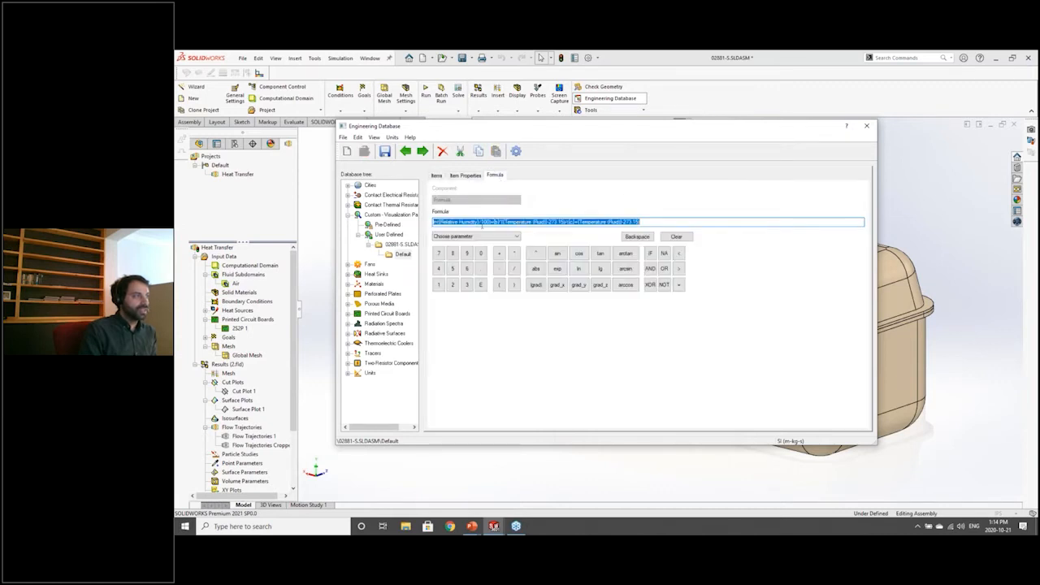
View the formula of the Temperature Dew Point parameter and close the Engineering Database.
{"action": "left_click", "coordinate": [437, 177]}
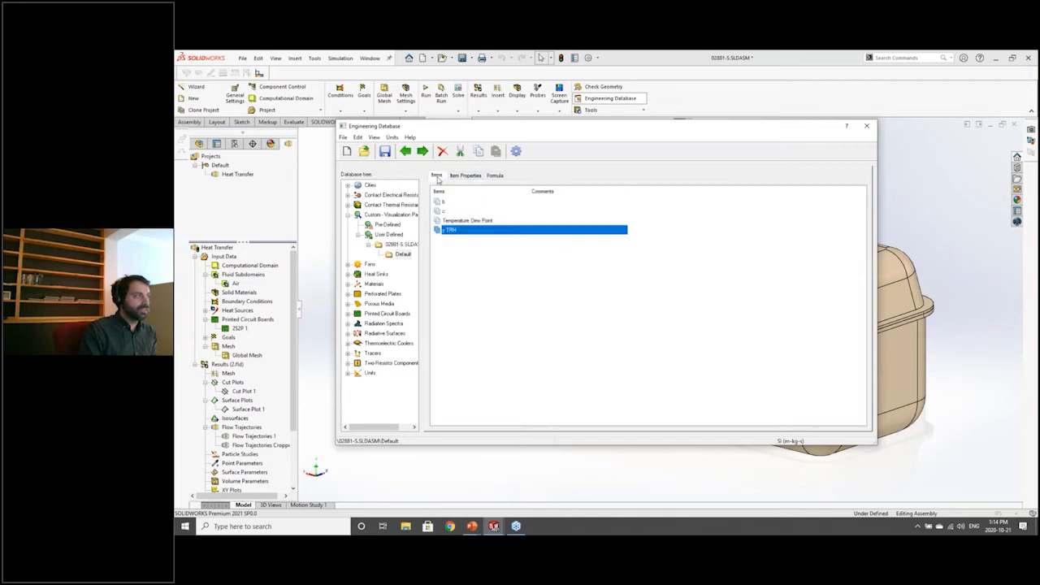
{"action": "left_click", "coordinate": [483, 221]}
{"action": "left_click", "coordinate": [499, 176]}
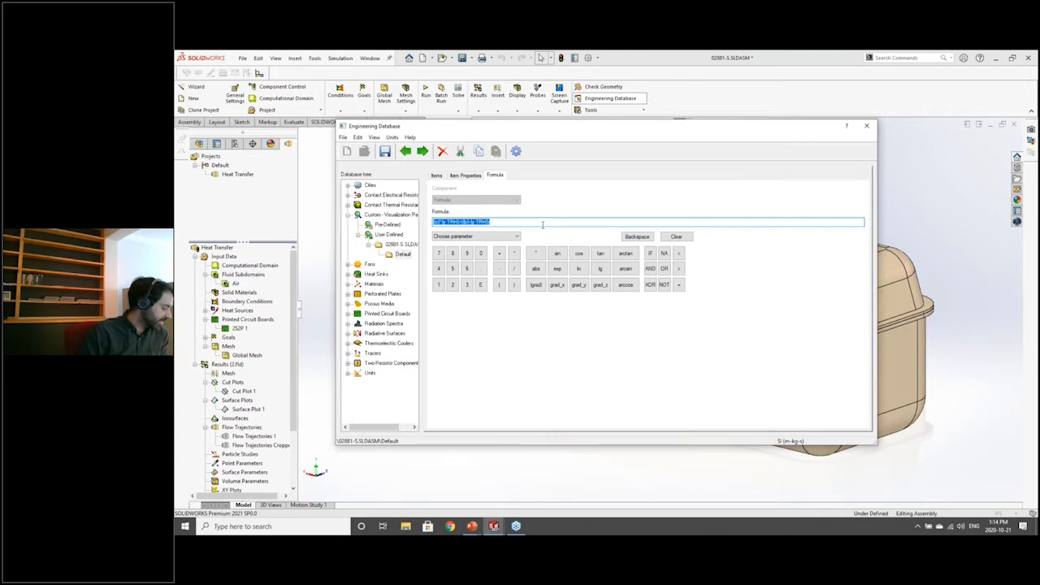
{"action": "left_click", "coordinate": [866, 127]}
Show Flow Trajectories 1 around the housing, leaving its definition unedited.
{"action": "scroll", "coordinate": [243, 382], "scroll_direction": "down", "scroll_amount": 3}
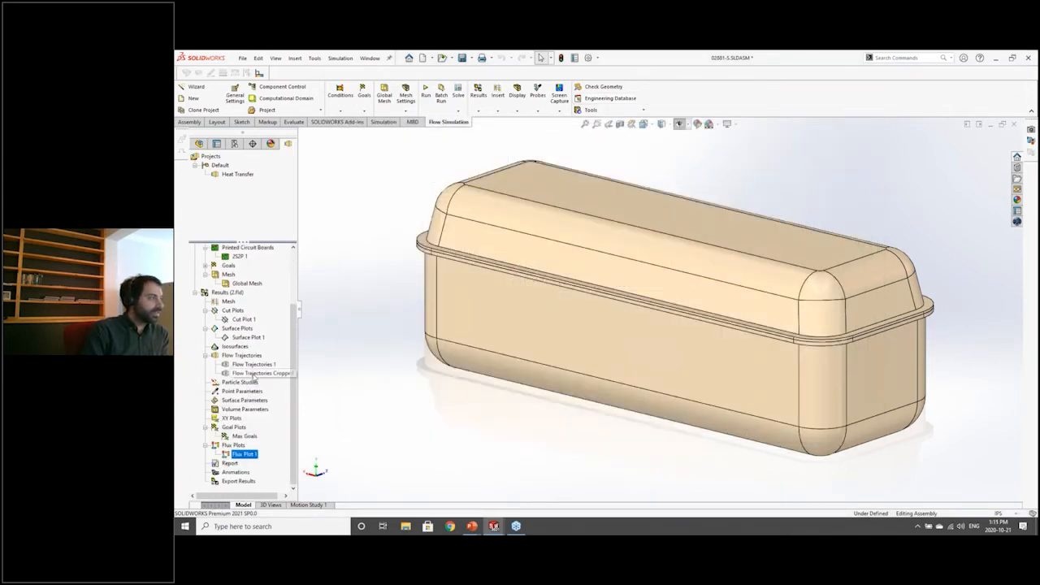
{"action": "left_click", "coordinate": [254, 364]}
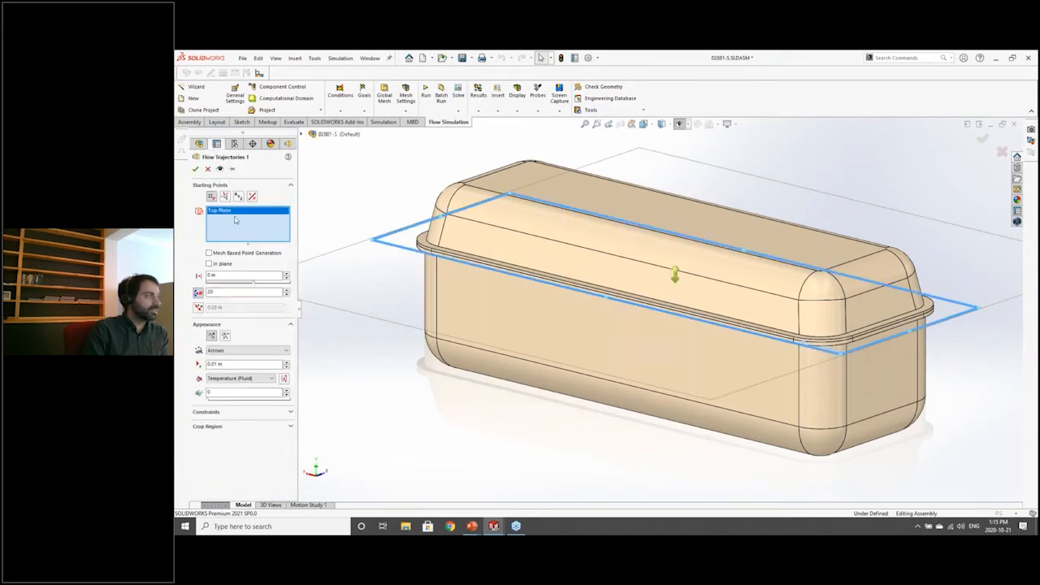
{"action": "left_click", "coordinate": [209, 169]}
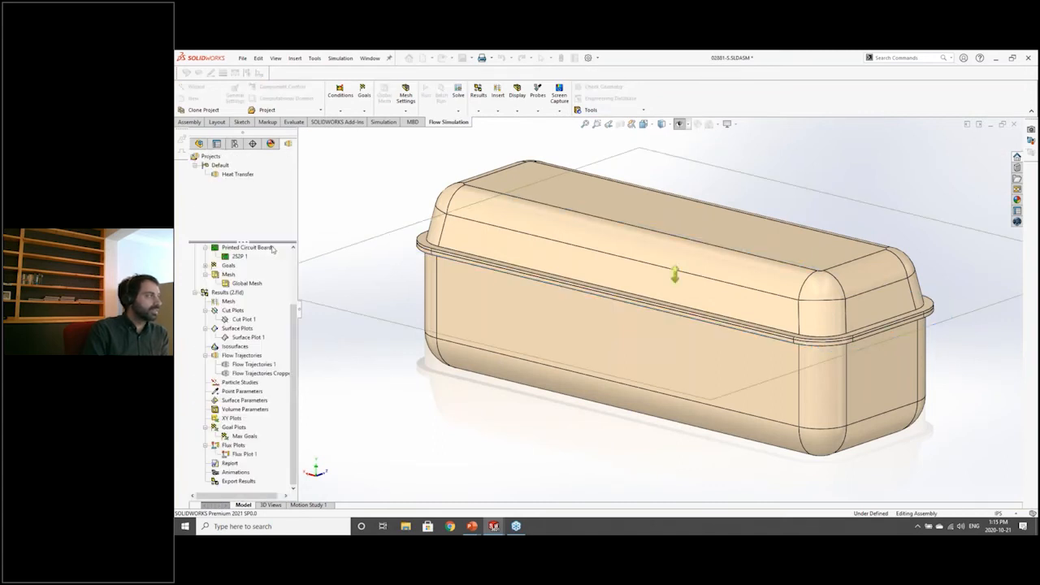
{"action": "right_click", "coordinate": [252, 364]}
{"action": "left_click", "coordinate": [284, 384]}
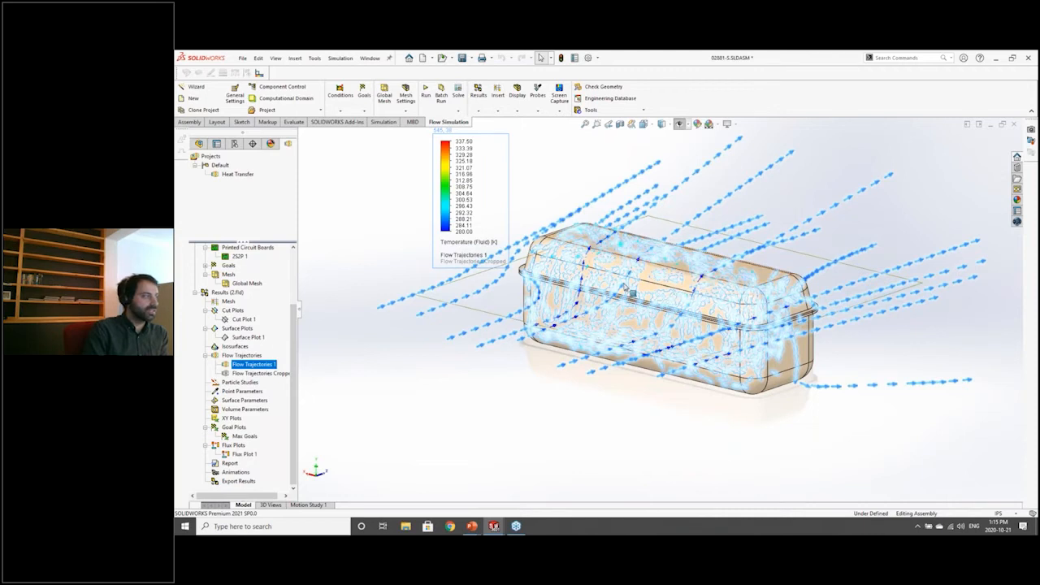
Hide Flow Trajectories 1 and show Flow Trajectories Cropped inside the enclosure.
{"action": "right_click", "coordinate": [259, 373]}
{"action": "left_click", "coordinate": [283, 394]}
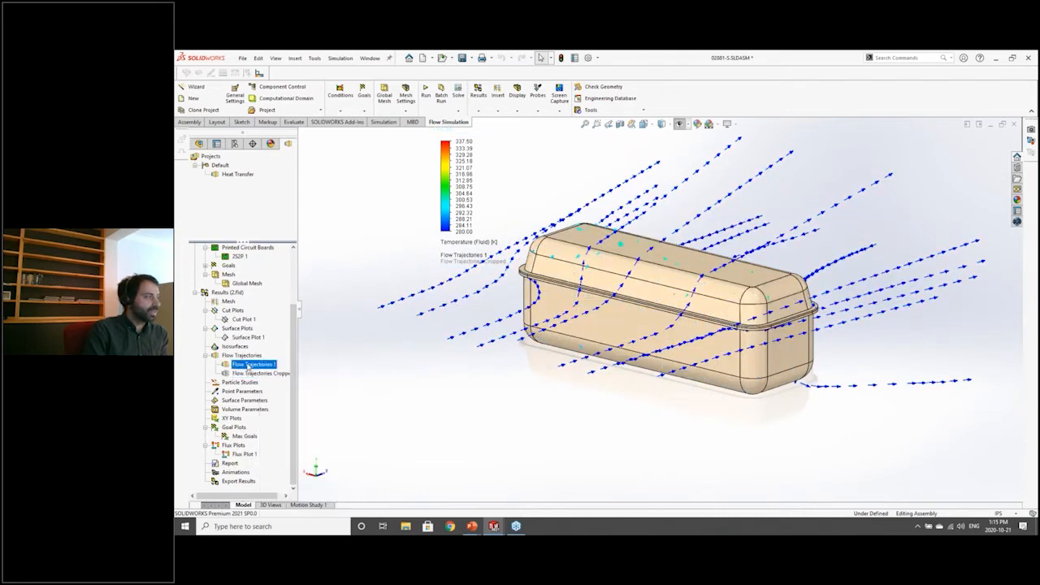
{"action": "right_click", "coordinate": [261, 365]}
{"action": "left_click", "coordinate": [270, 383]}
{"action": "right_click", "coordinate": [248, 374]}
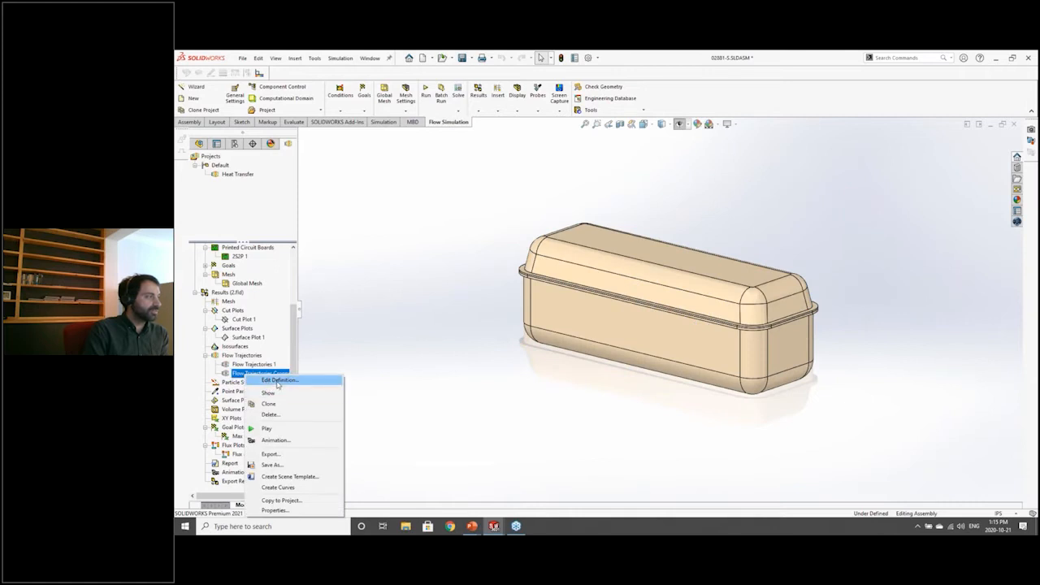
{"action": "left_click", "coordinate": [269, 392]}
Set the model transparency to 0.50 so the trajectories inside the enclosure can be seen.
{"action": "left_click", "coordinate": [519, 111]}
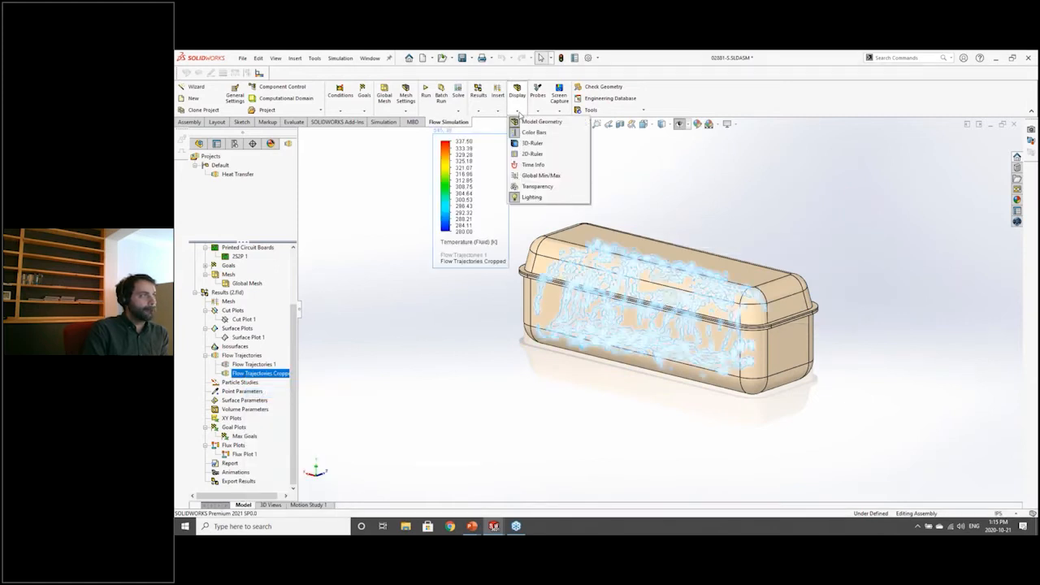
{"action": "left_click", "coordinate": [533, 186]}
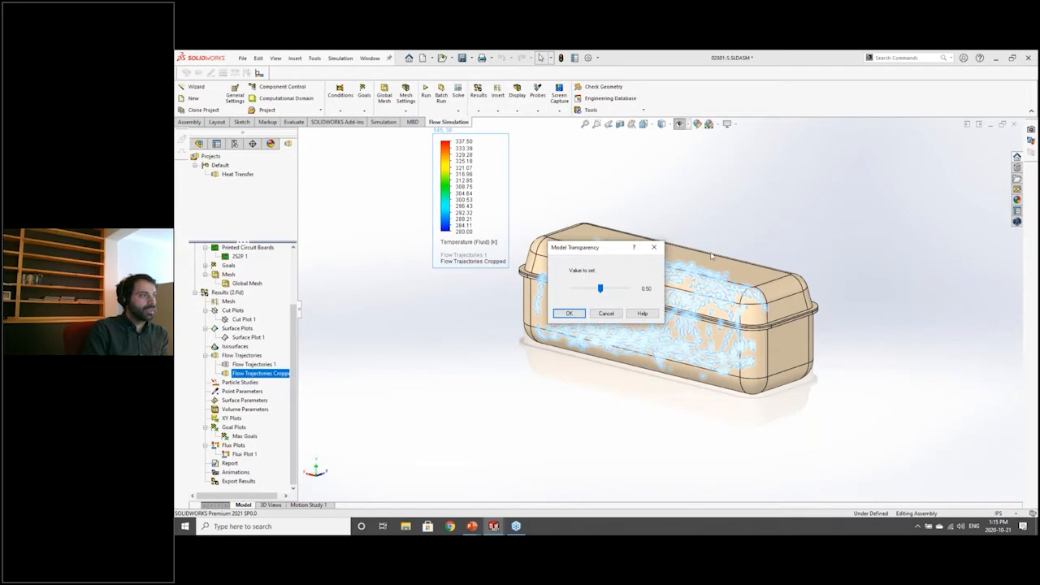
{"action": "left_click", "coordinate": [570, 314]}
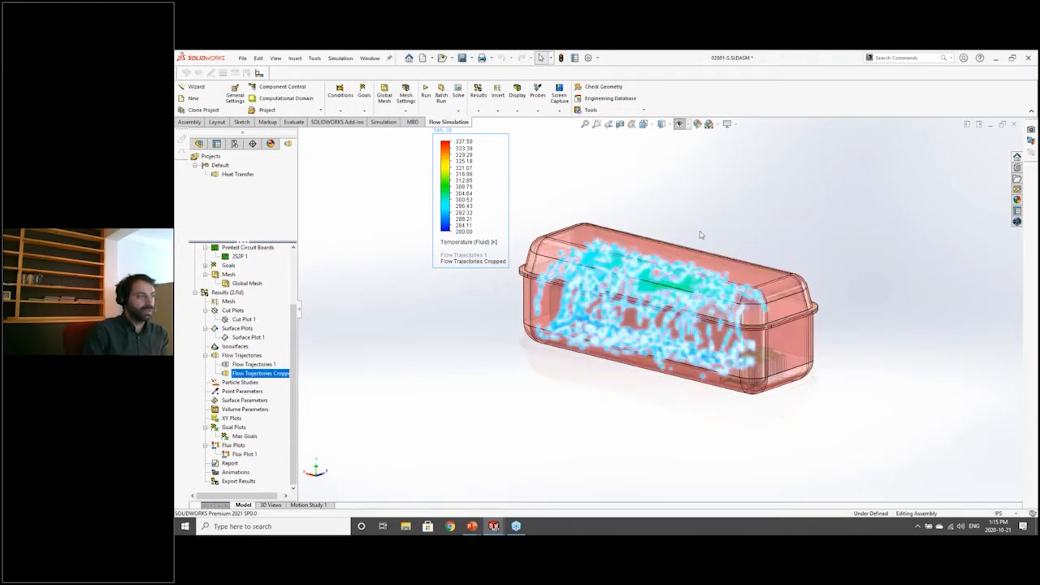
View the options for auto-scaling the fluid temperature range to the plot maximum and minimum in Flow Trajectories Cropped, and cancel the edit.
{"action": "right_click", "coordinate": [280, 372]}
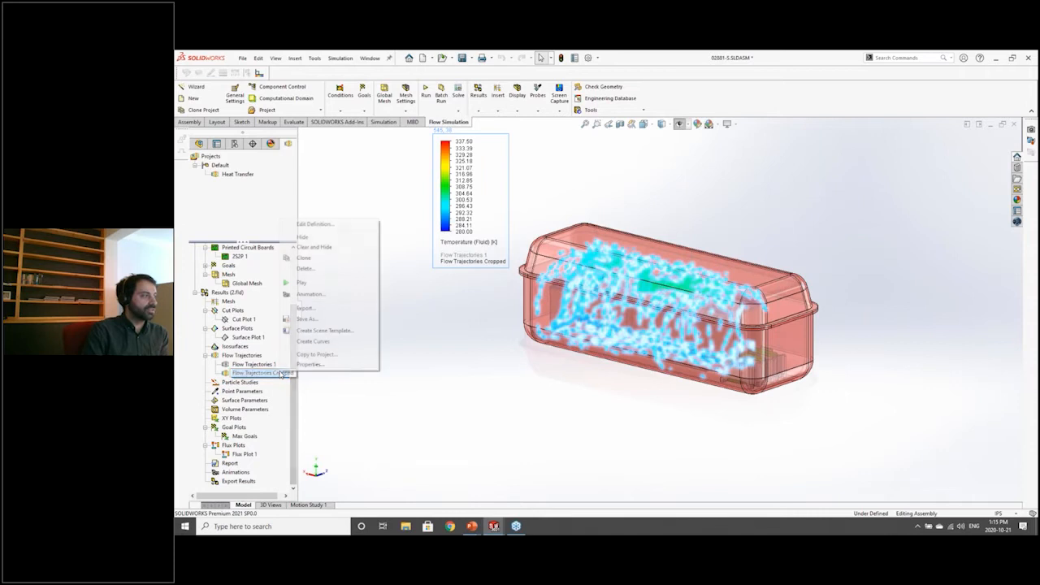
{"action": "left_click", "coordinate": [300, 225]}
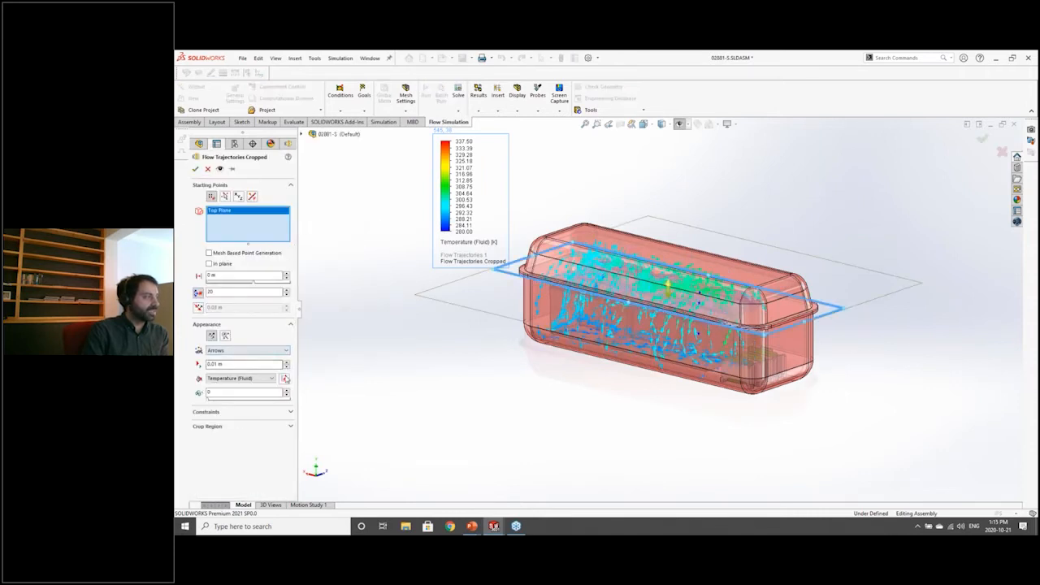
{"action": "left_click", "coordinate": [284, 379]}
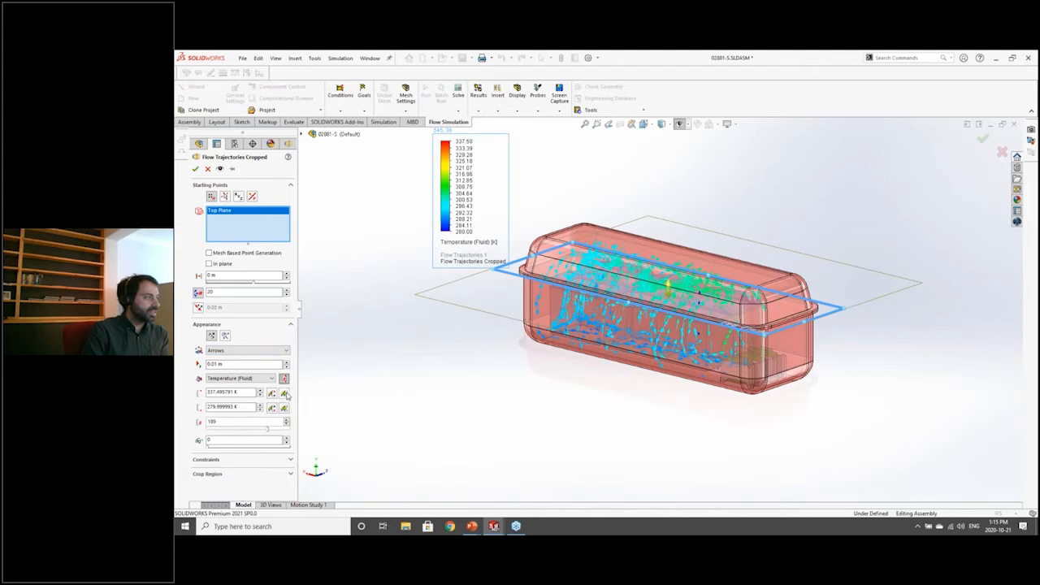
{"action": "left_click", "coordinate": [285, 394]}
{"action": "left_click", "coordinate": [284, 408]}
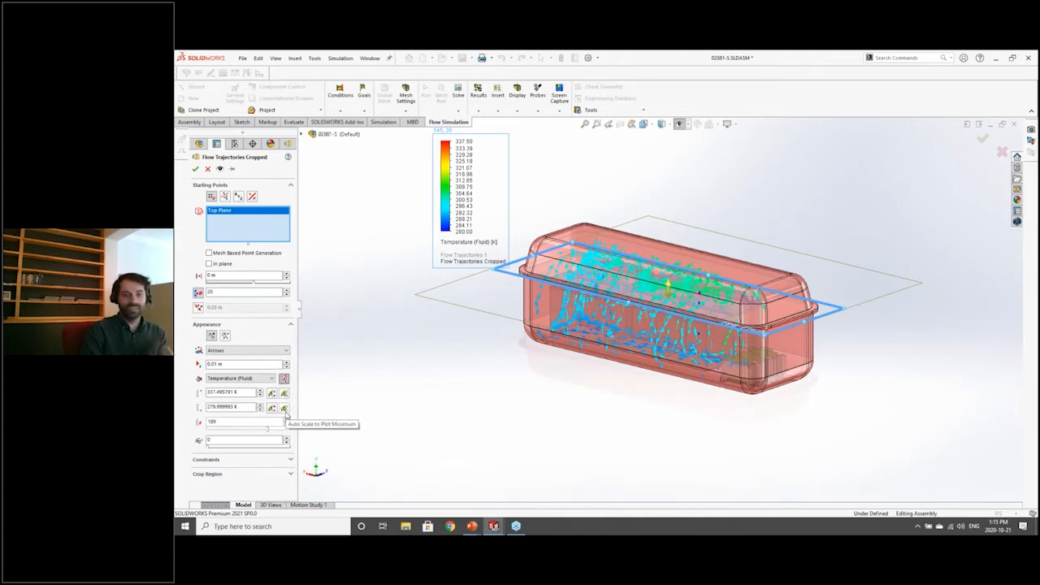
{"action": "left_click", "coordinate": [209, 169]}
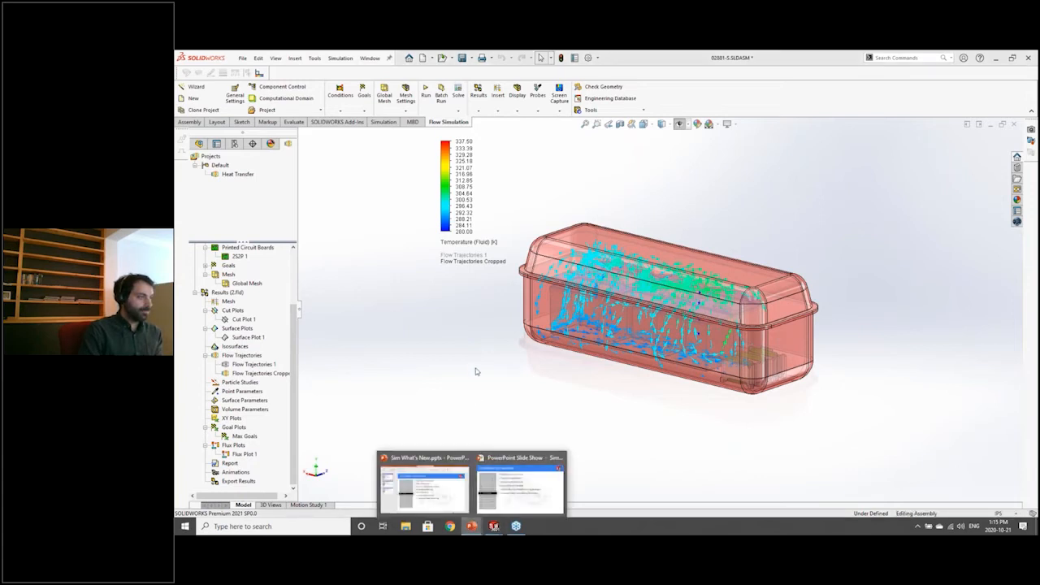
Close the enclosure assembly without saving the modified documents, and switch from the 70mm Thruster to the other open part.
{"action": "left_click", "coordinate": [1015, 124]}
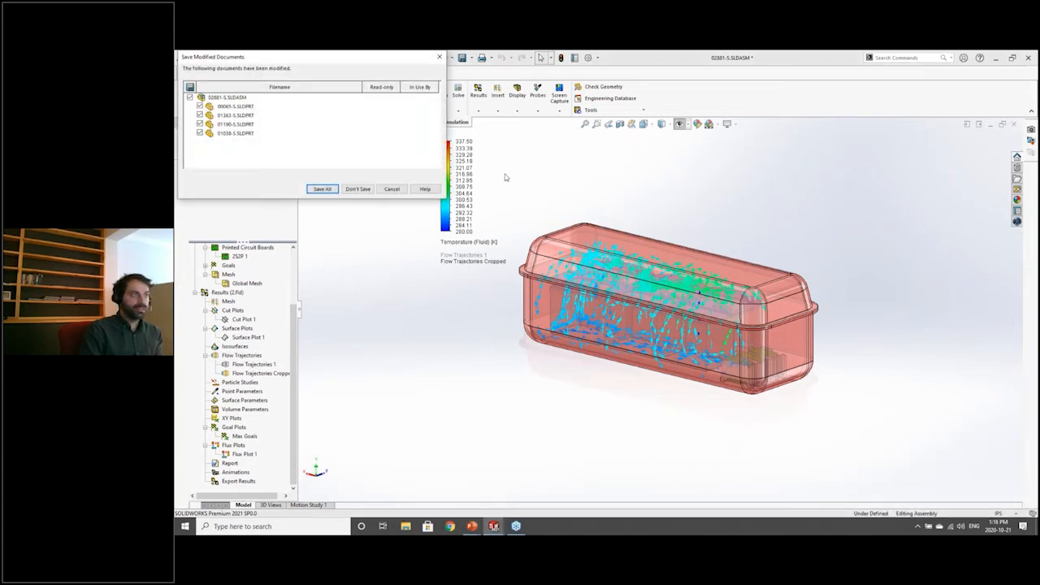
{"action": "left_click", "coordinate": [370, 190]}
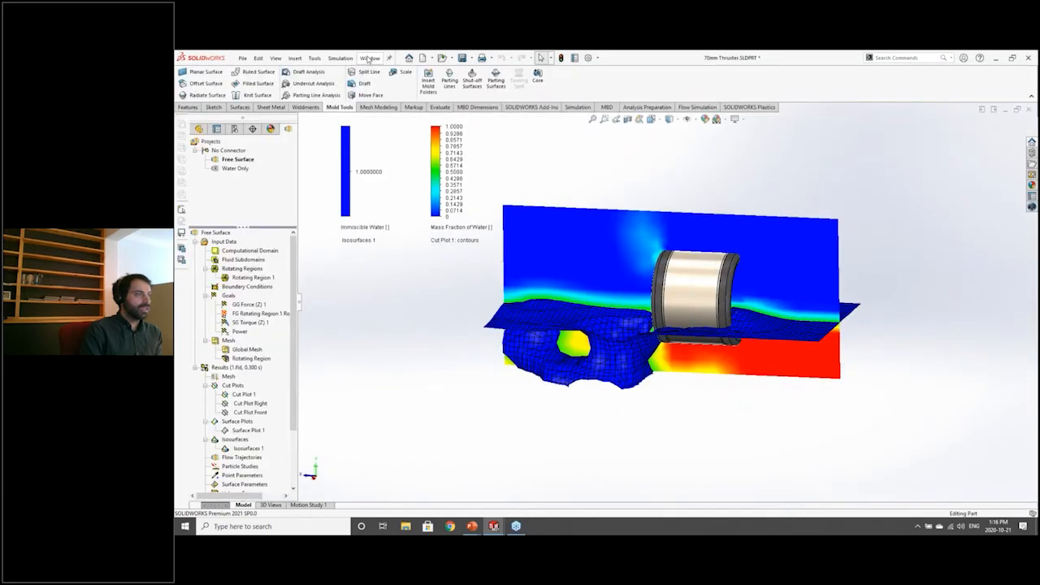
{"action": "left_click", "coordinate": [369, 58]}
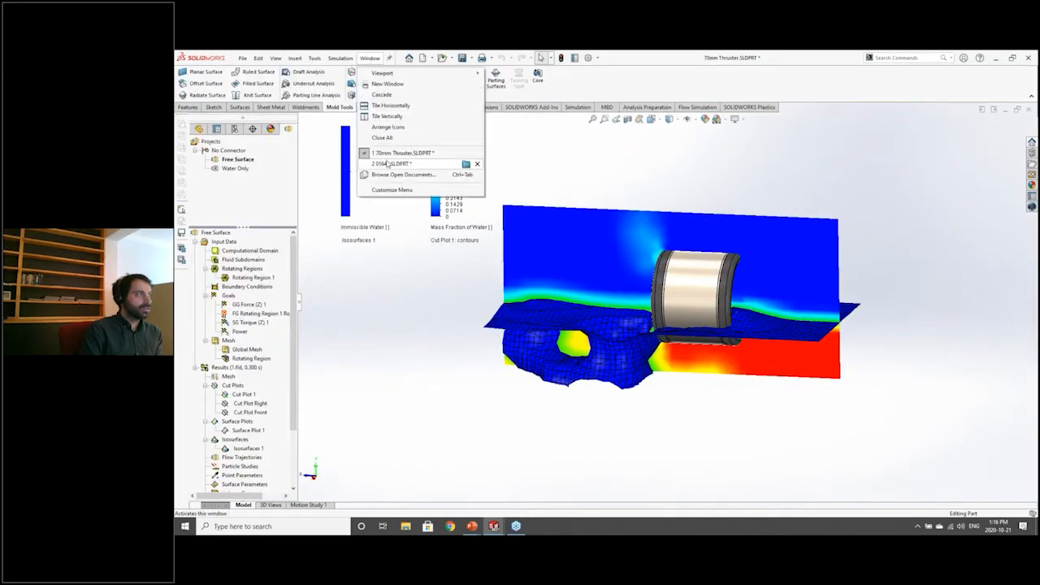
{"action": "left_click", "coordinate": [388, 164]}
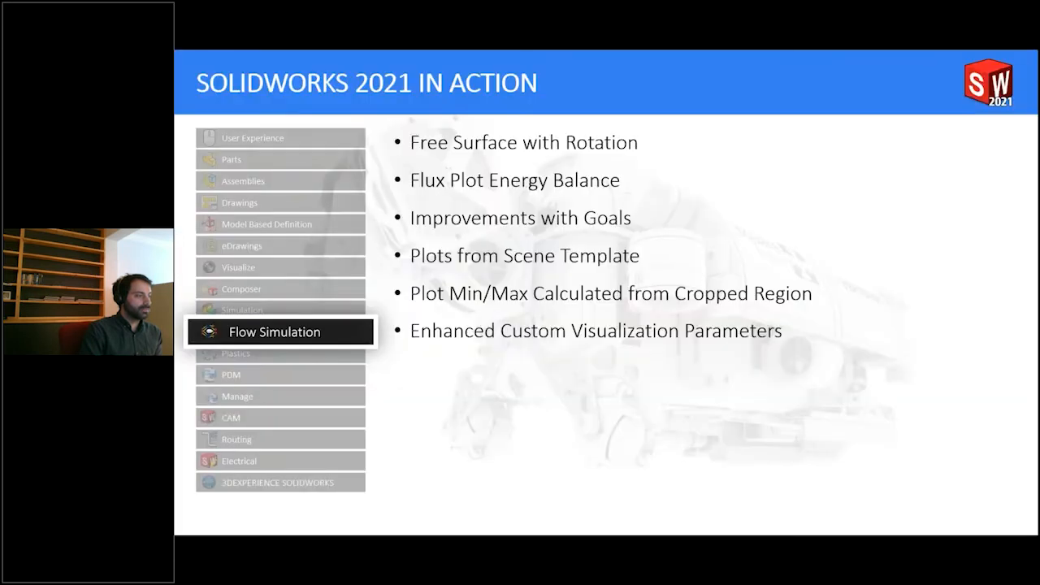